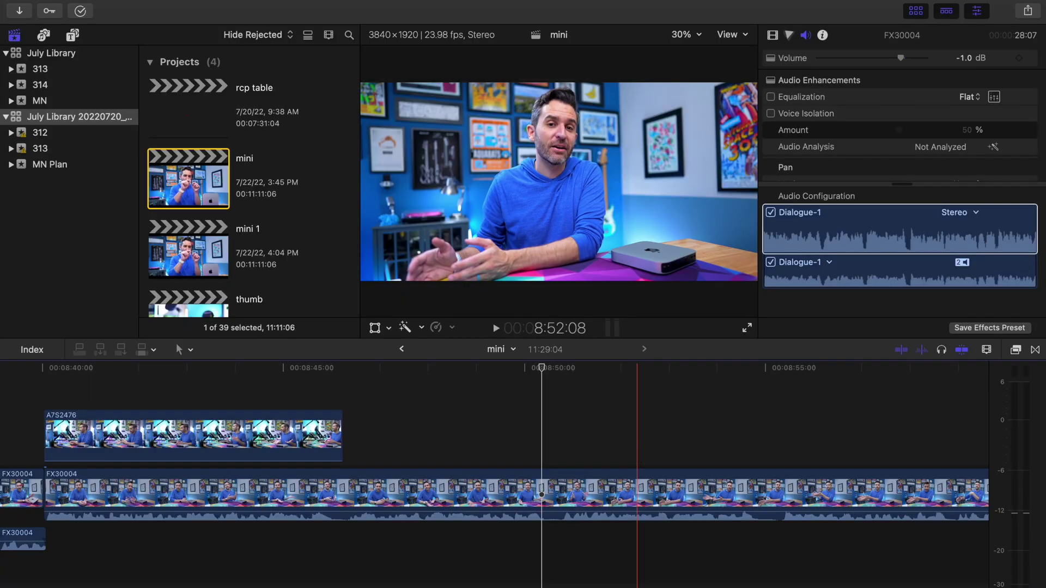
Step: Drag the cut right to lengthen the first FX30004 clip, then play across the edit
drag(638, 472, 649, 474)
key(space)
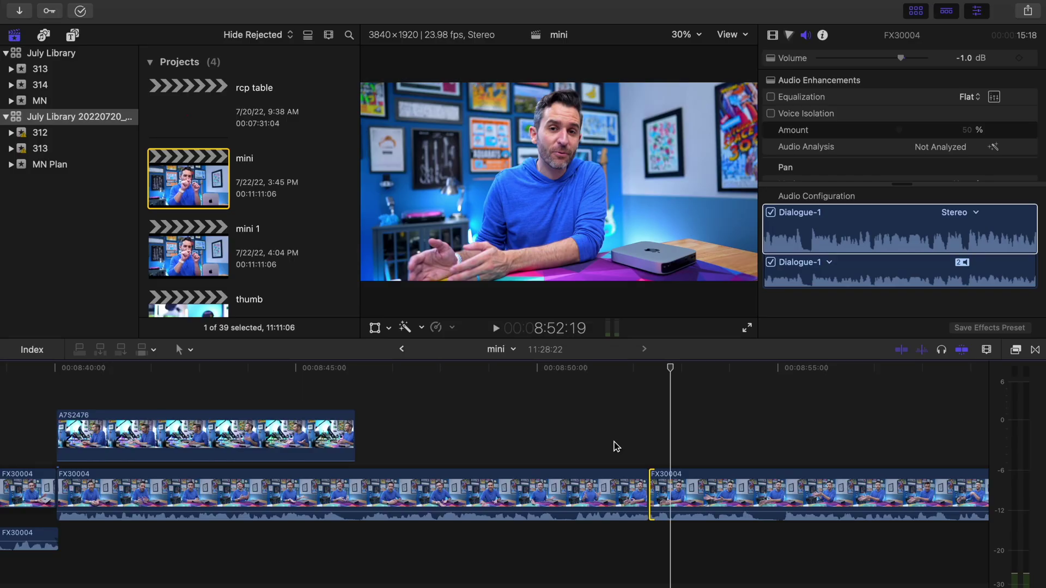
click(603, 435)
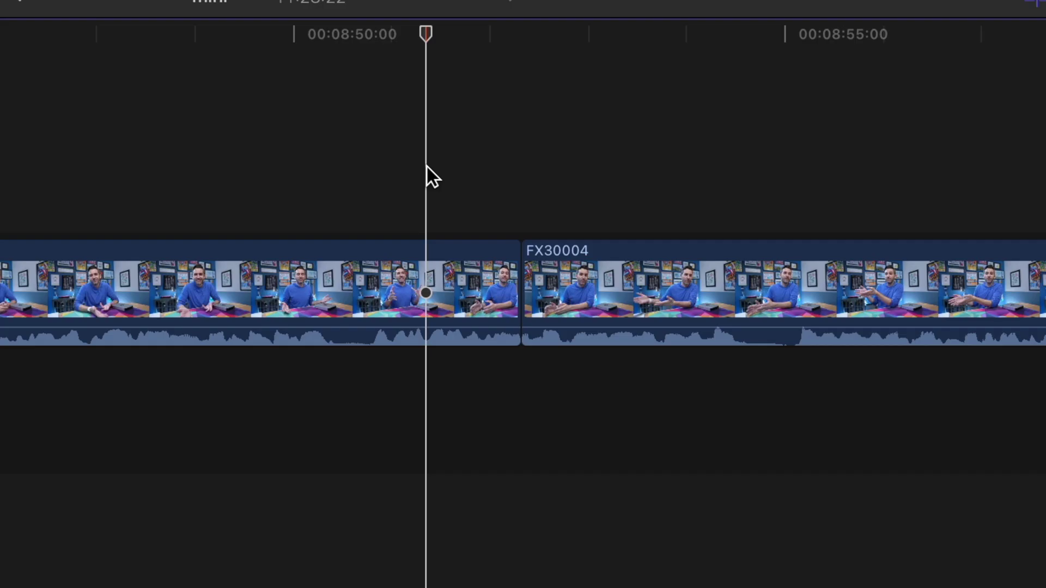
key(space)
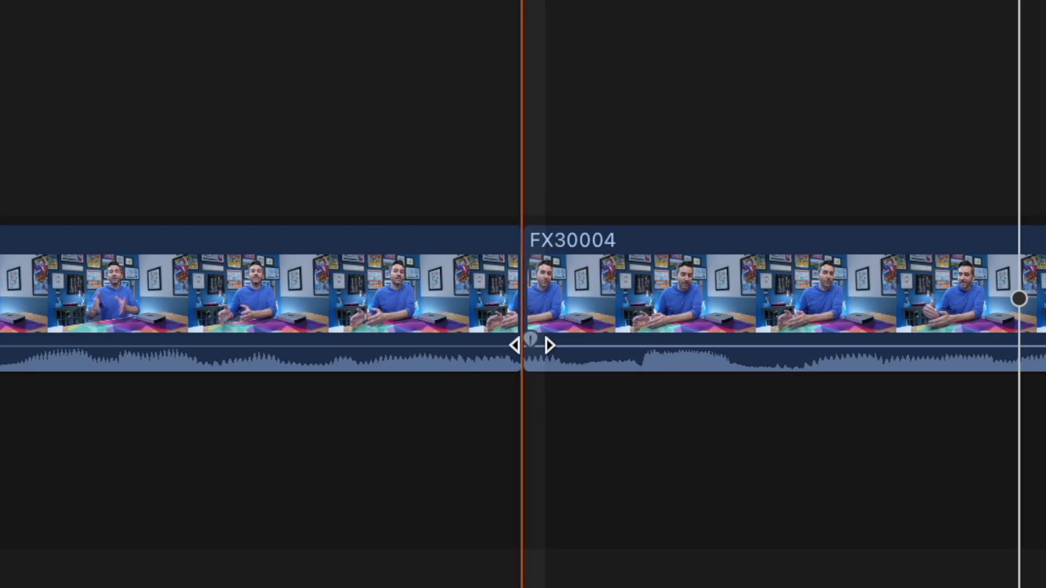
Step: Move the playhead ahead of the cut and replay across the edit point to review it
drag(531, 344, 516, 343)
click(234, 67)
key(space)
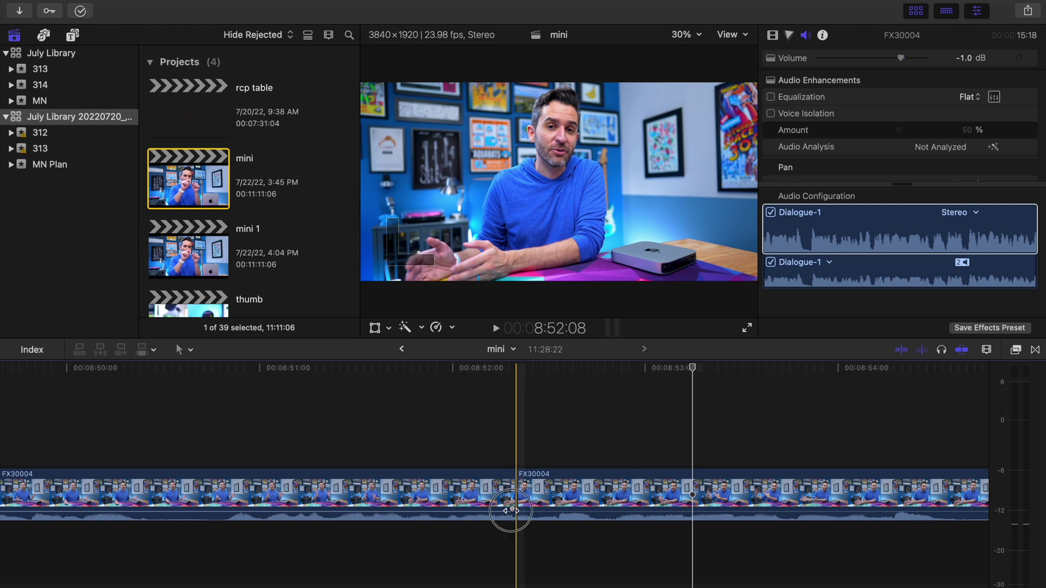
key(space)
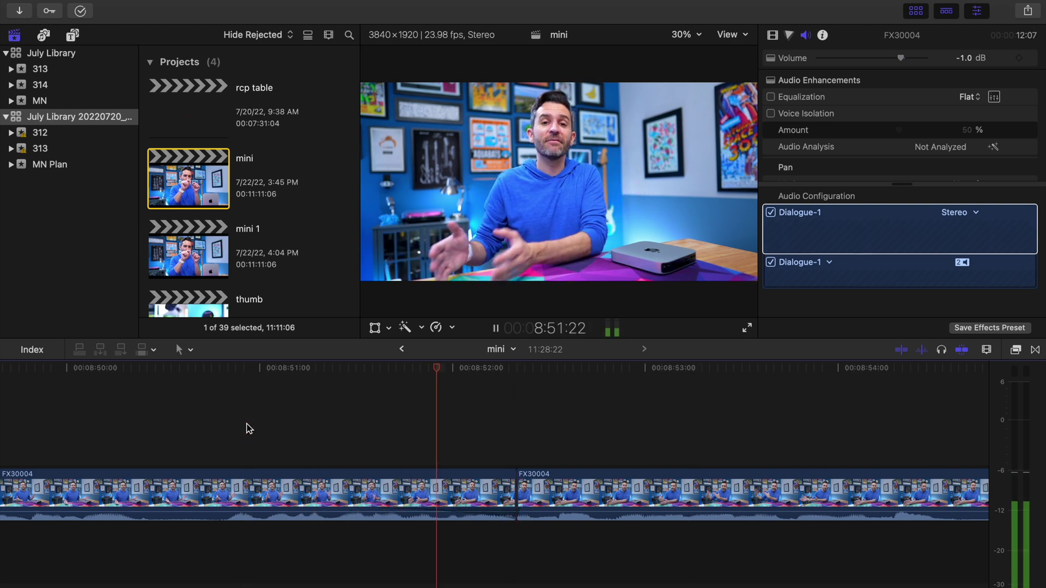
Step: Select the later FX30004 dialogue clip and play it from an earlier spot to hear the dialogue
key(space)
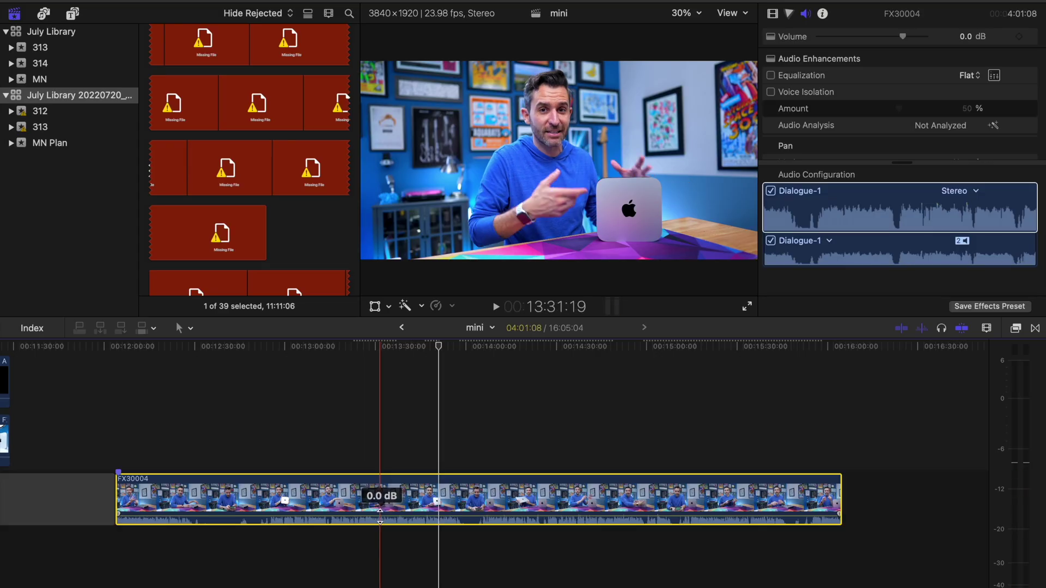
click(379, 517)
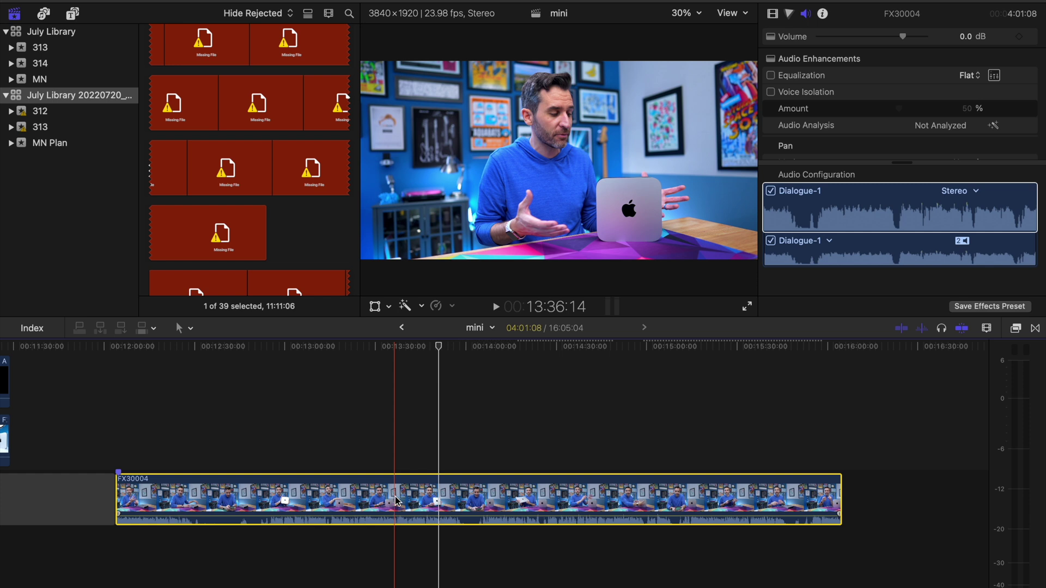
click(366, 451)
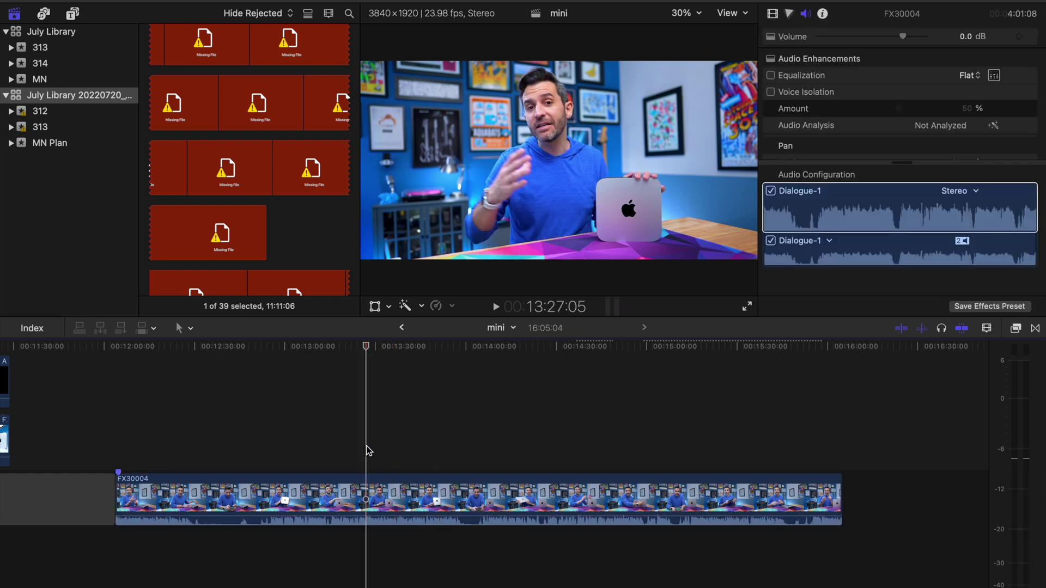
key(XF86AudioRaiseVolume)
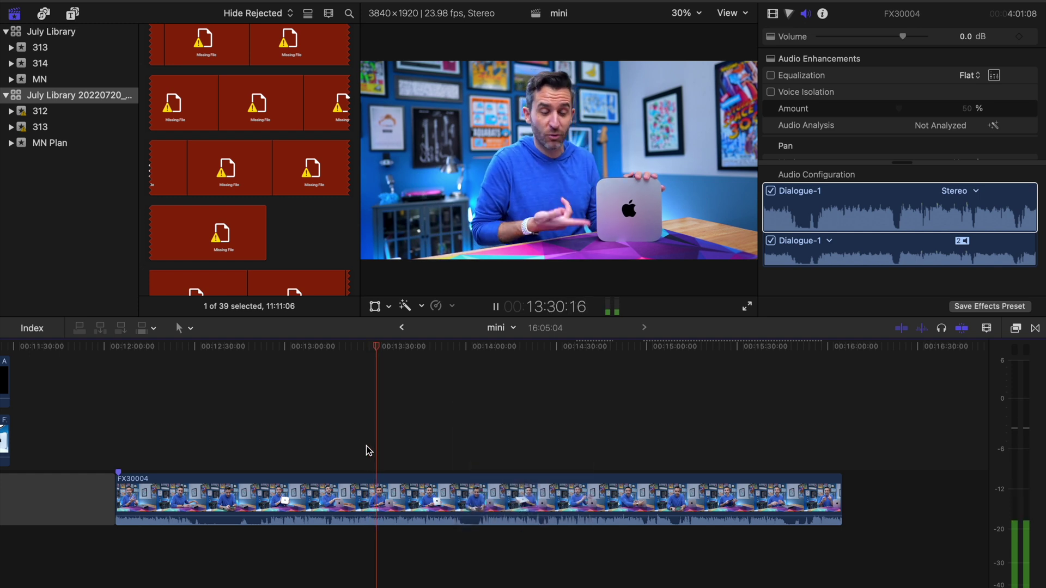
key(space)
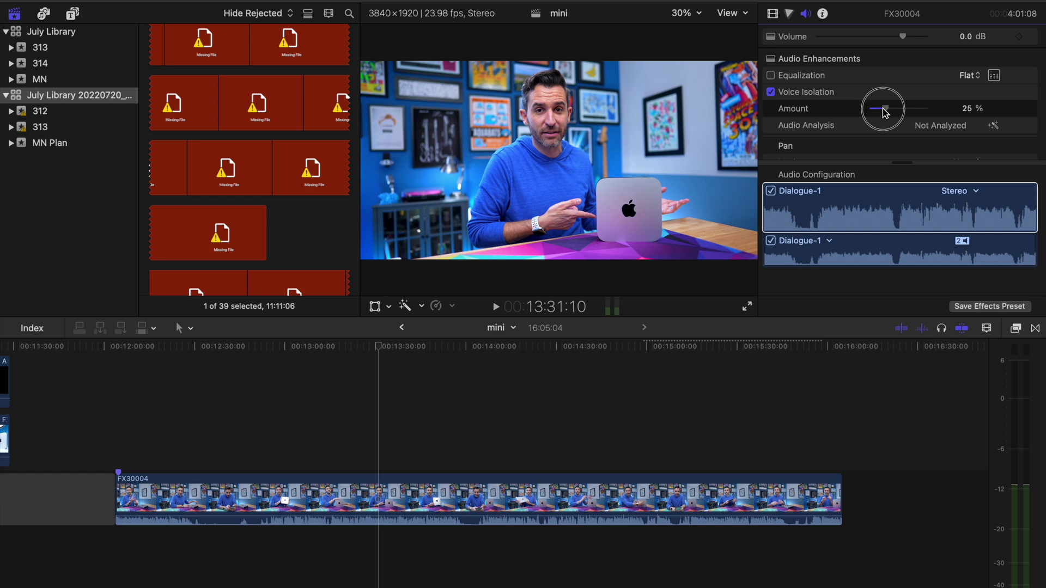
Step: Compare the FX30004 dialogue with Voice Isolation on and off, setting its Amount to 34%
drag(882, 112, 880, 111)
click(362, 495)
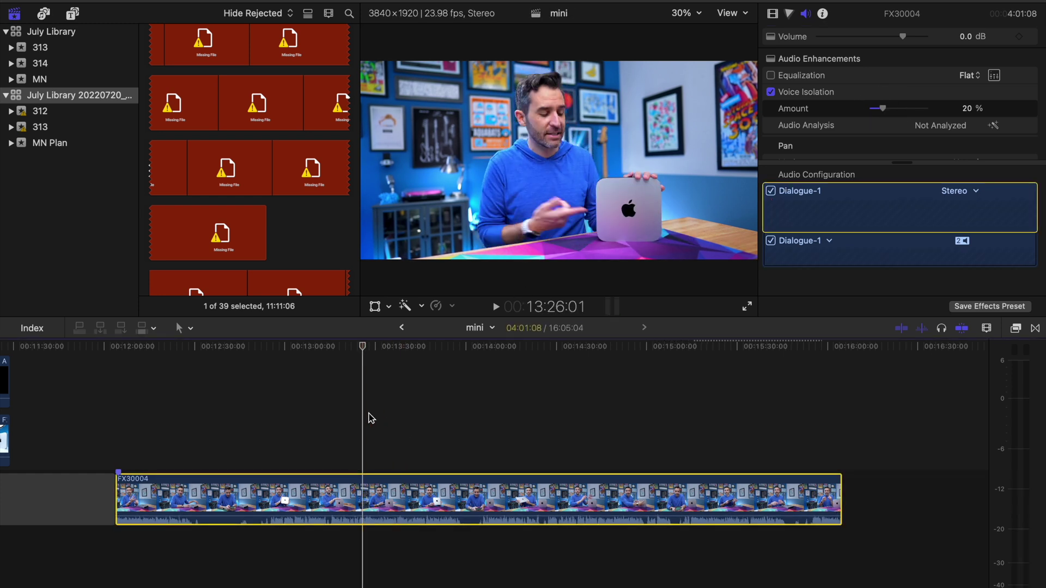
key(space)
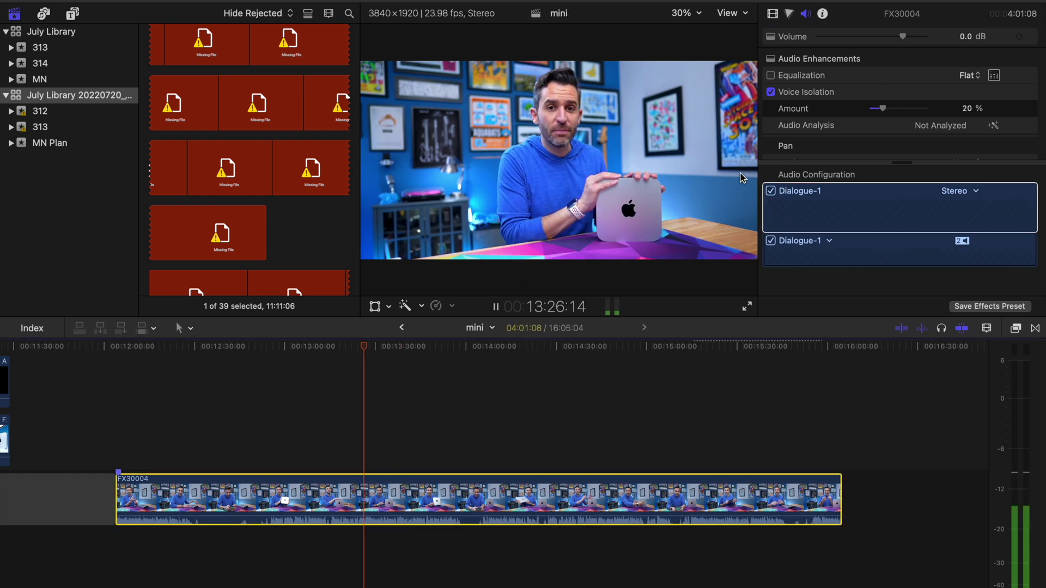
click(771, 92)
click(772, 92)
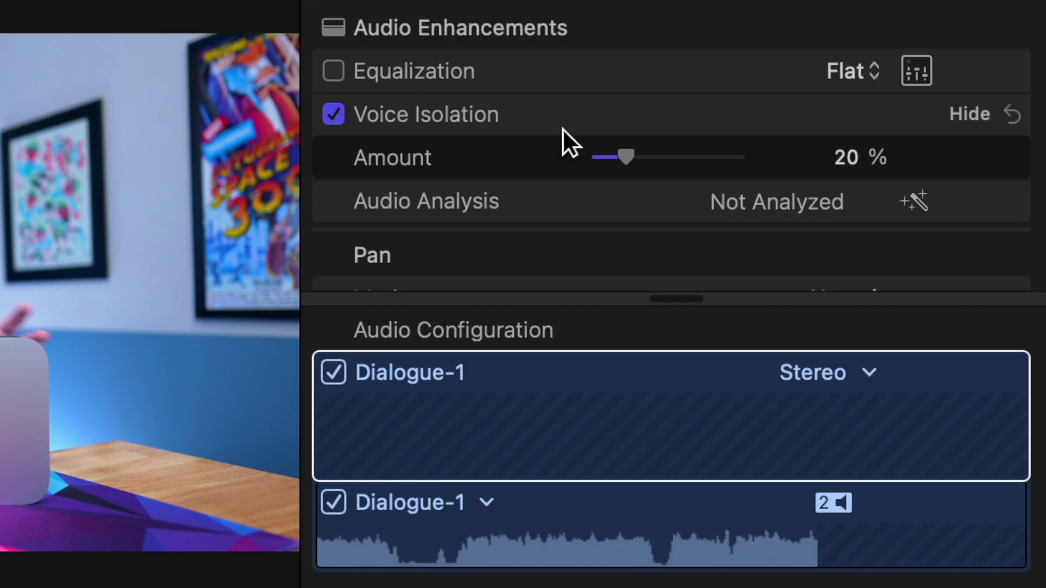
drag(623, 163, 648, 158)
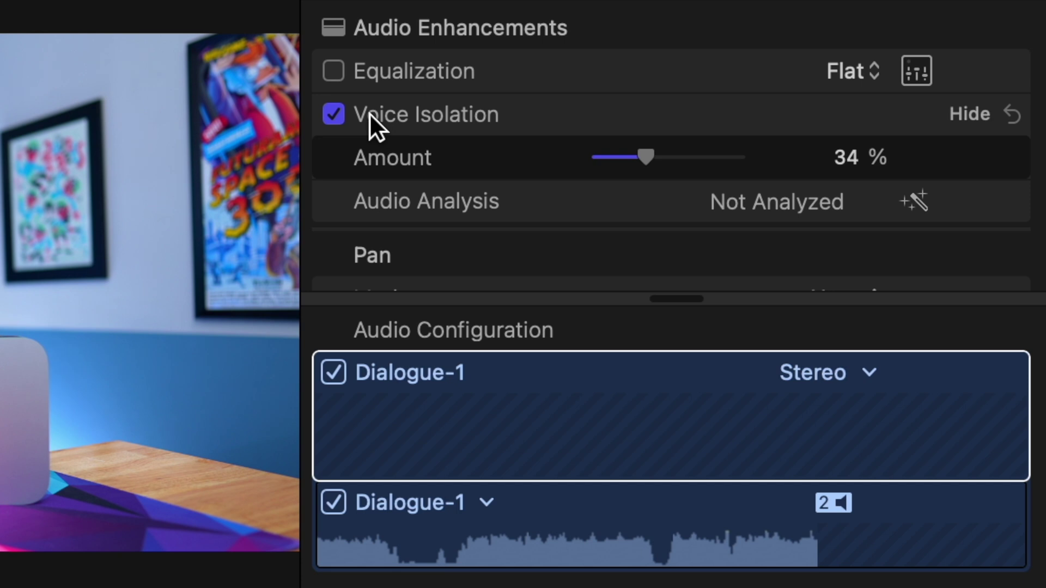
click(332, 115)
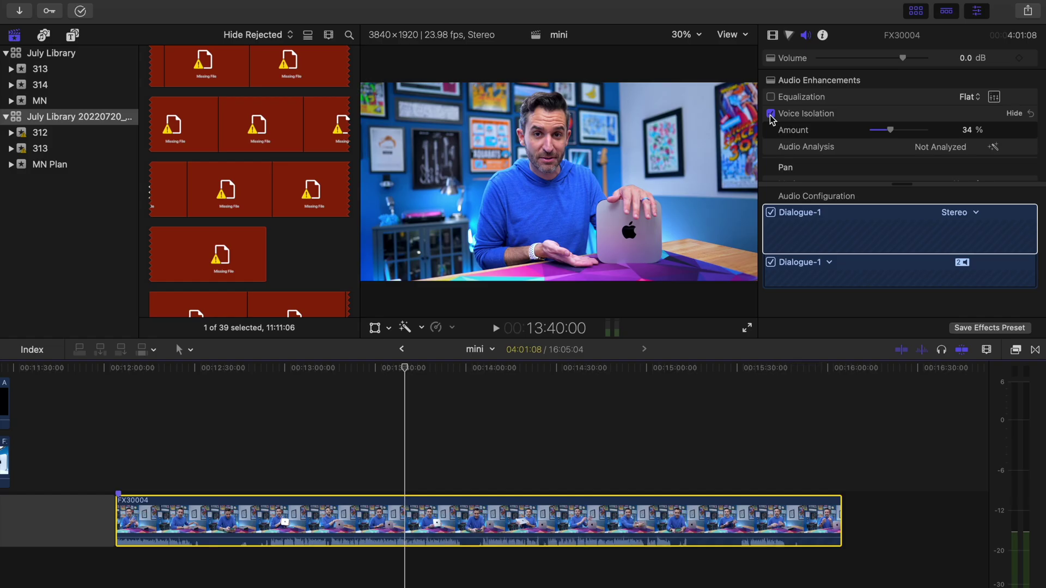
key(super+equal)
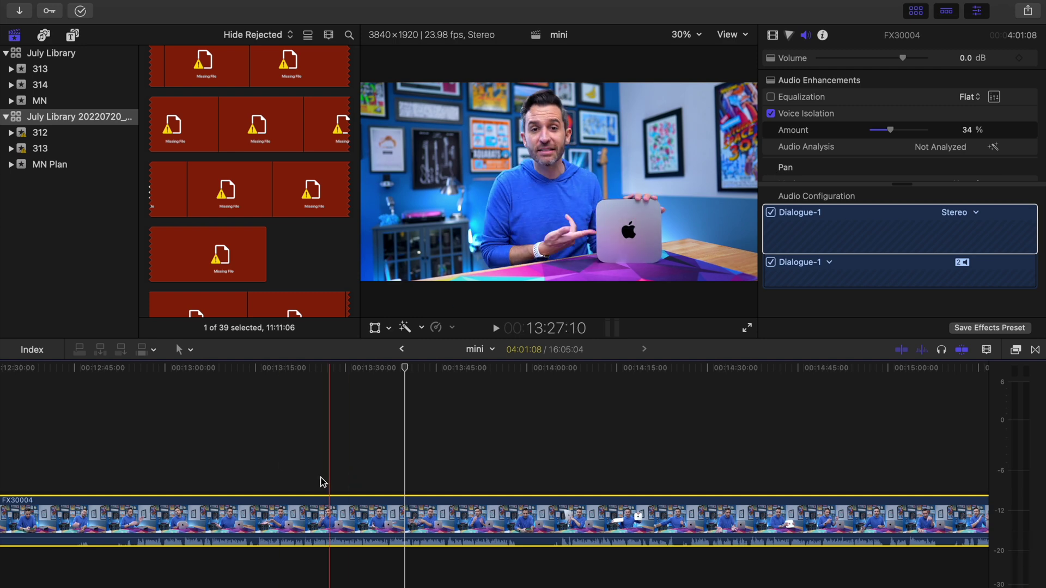
key(space)
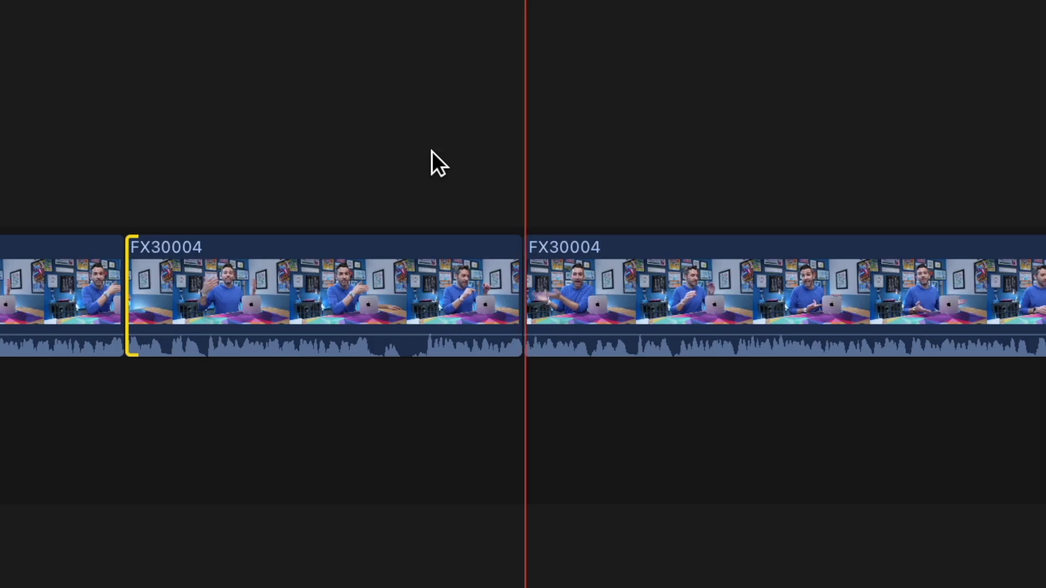
key(space)
key(space)
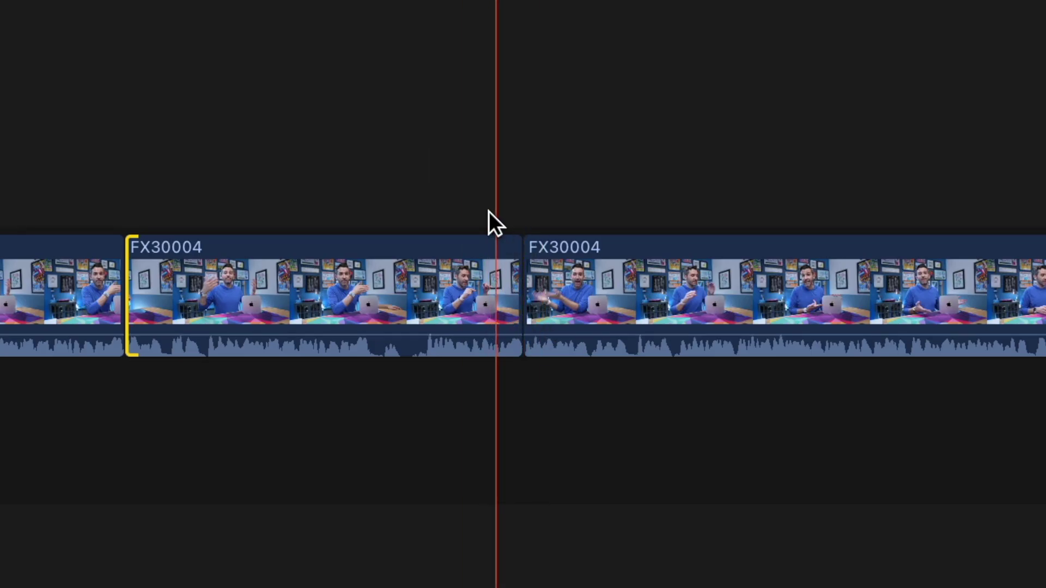
key(space)
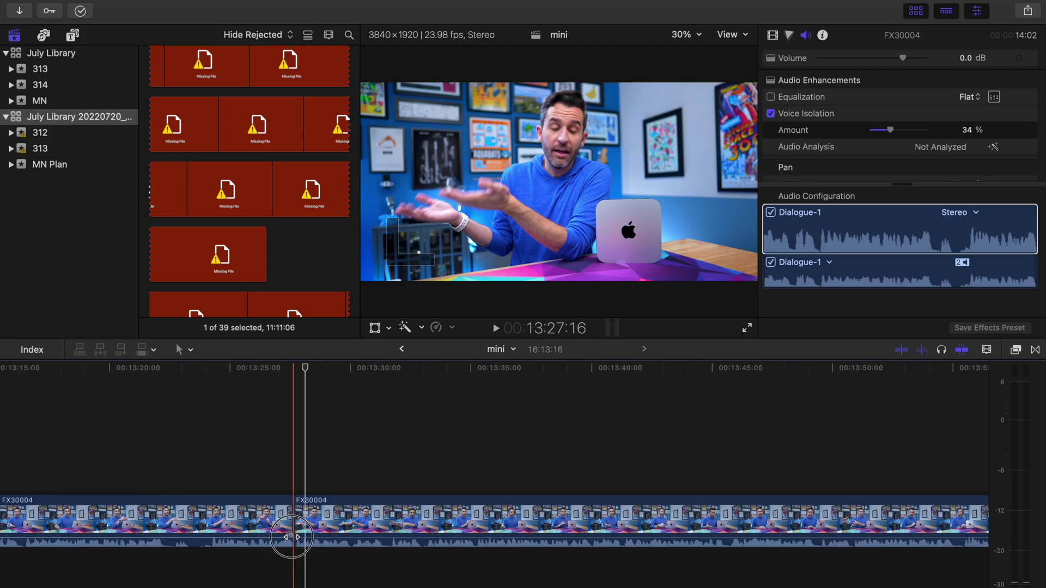
key(space)
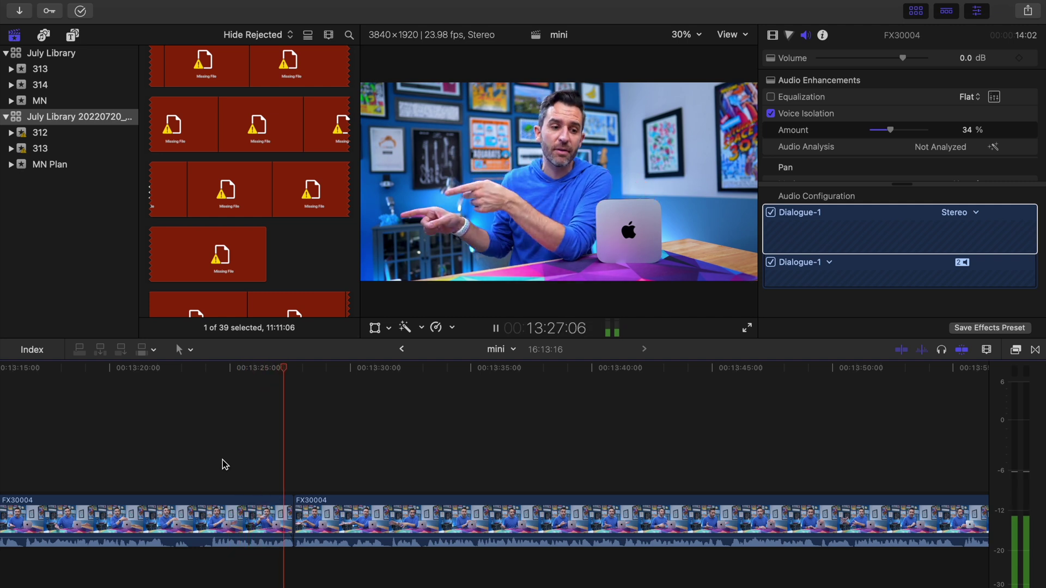
key(space)
click(268, 485)
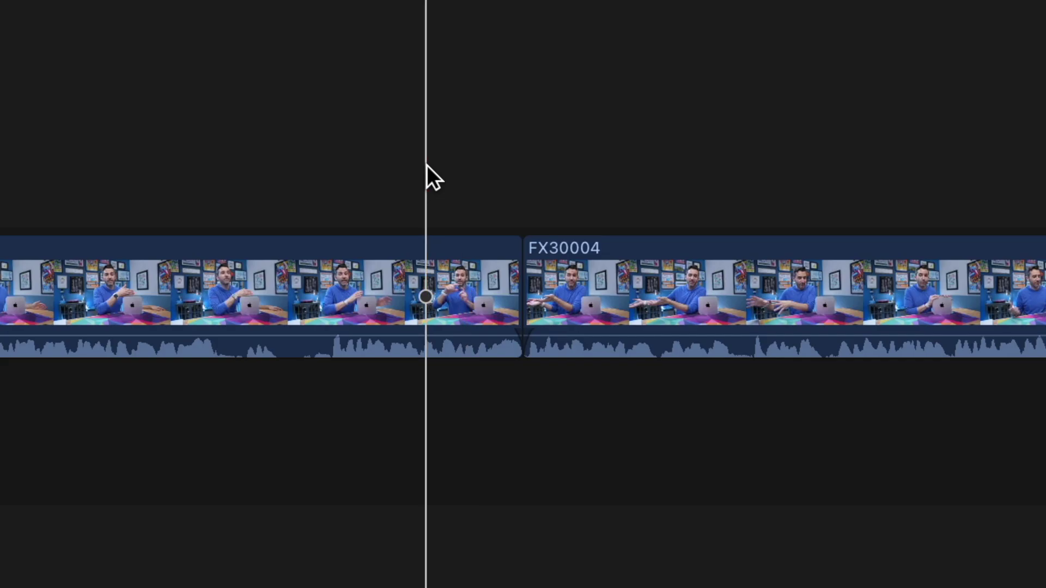
key(space)
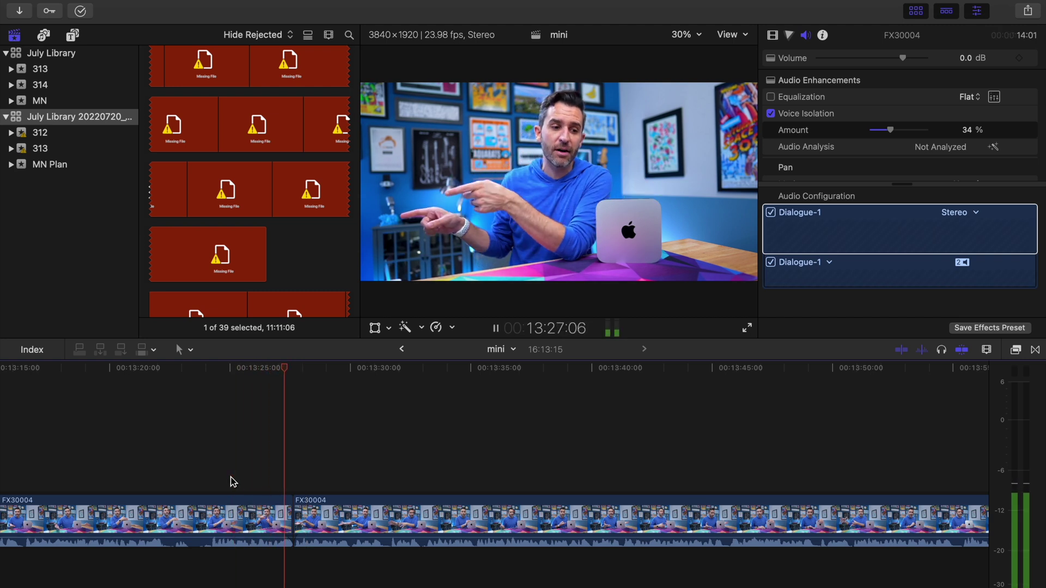
Step: Ripple the cut after the long FX30004 clip earlier, expand the short clip's audio, and trim its start
key(space)
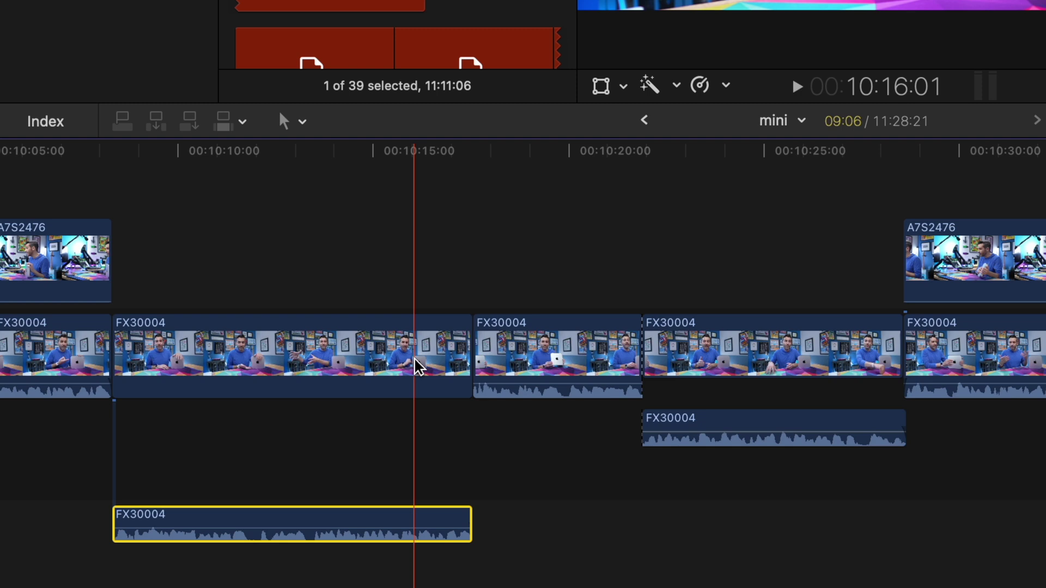
click(465, 332)
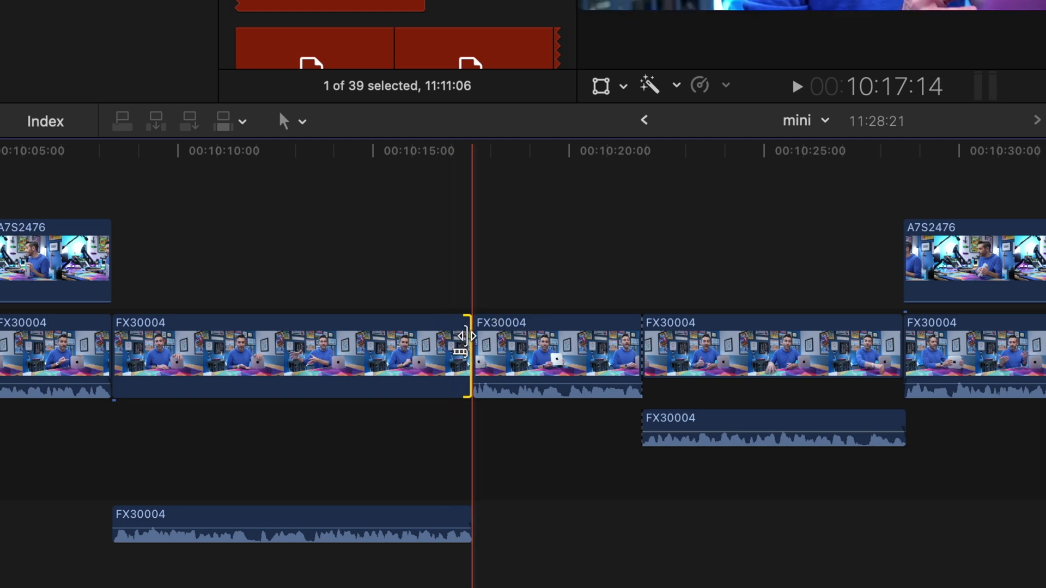
key(comma)
key(comma)
key(comma)
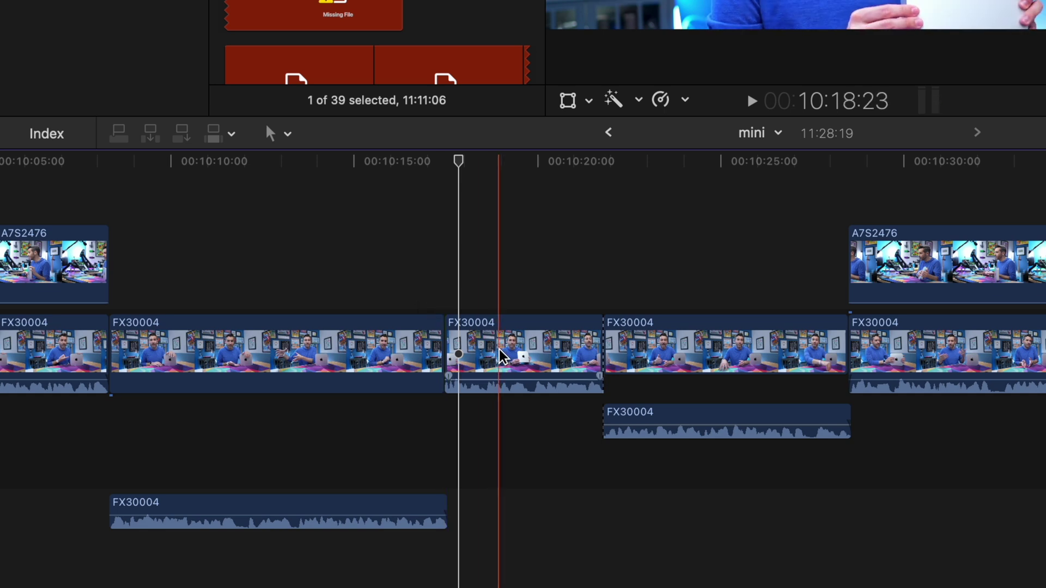
double_click(494, 392)
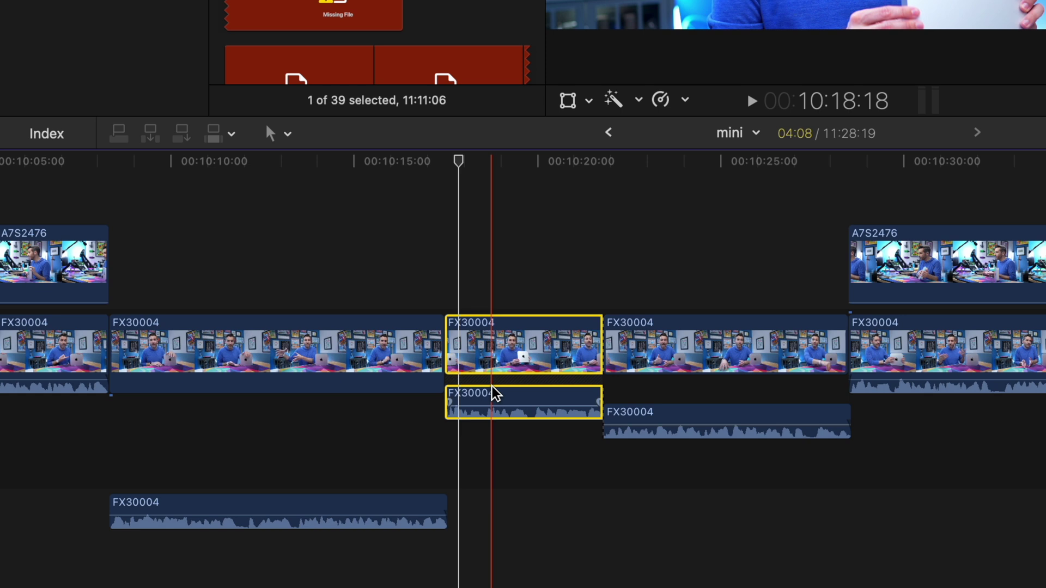
drag(446, 360, 450, 360)
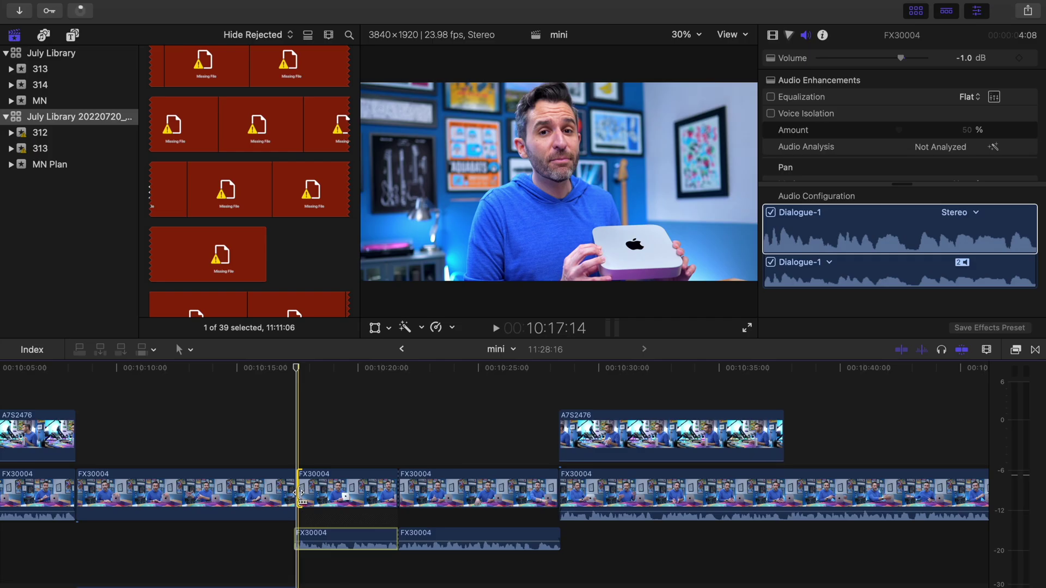
Step: Step two frames back and forward across the cut, then collapse the short clip's expanded audio
key(Left)
key(Left)
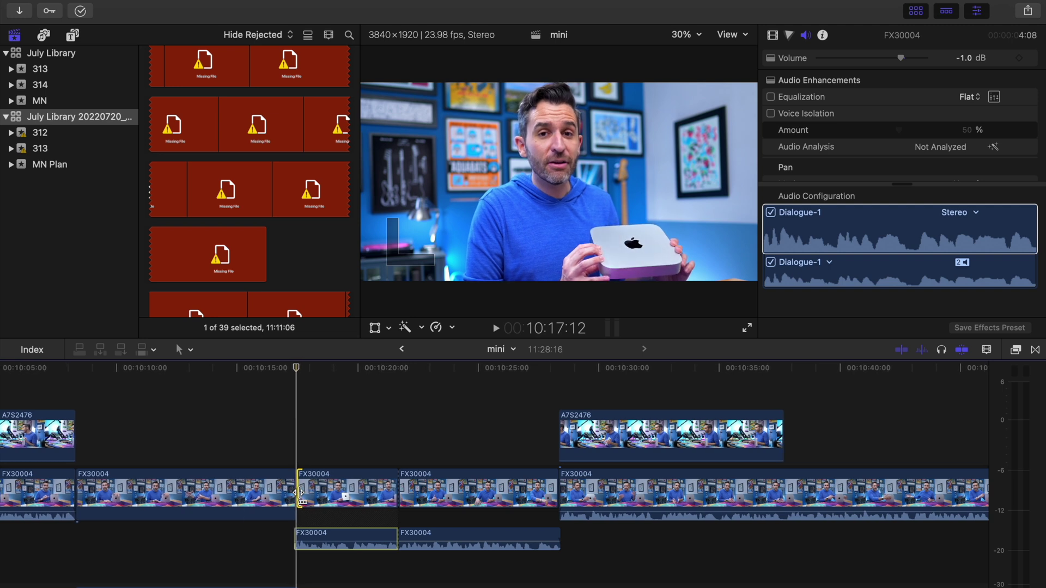
key(Right)
key(Right)
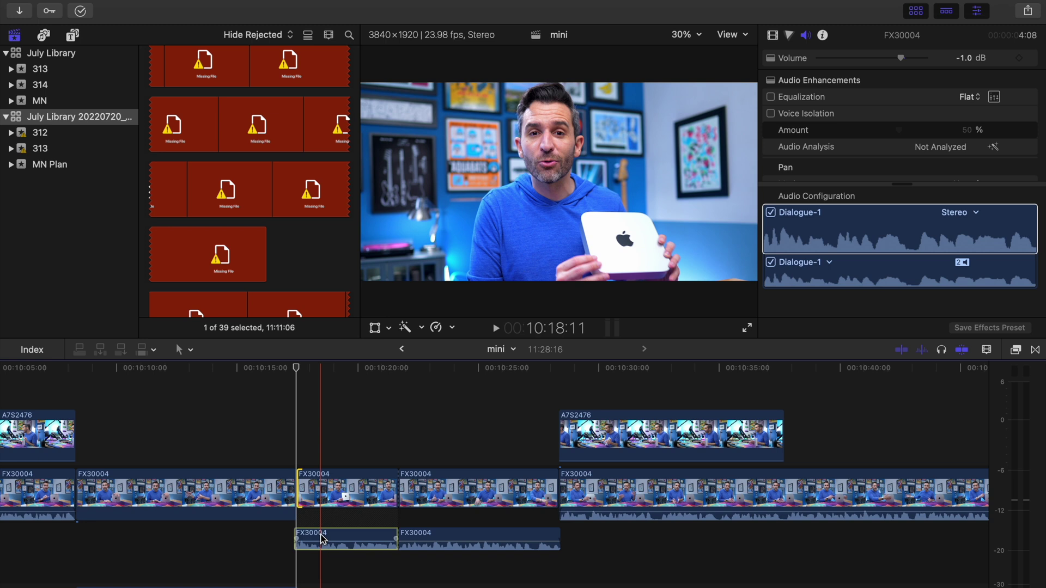
key(ctrl+s)
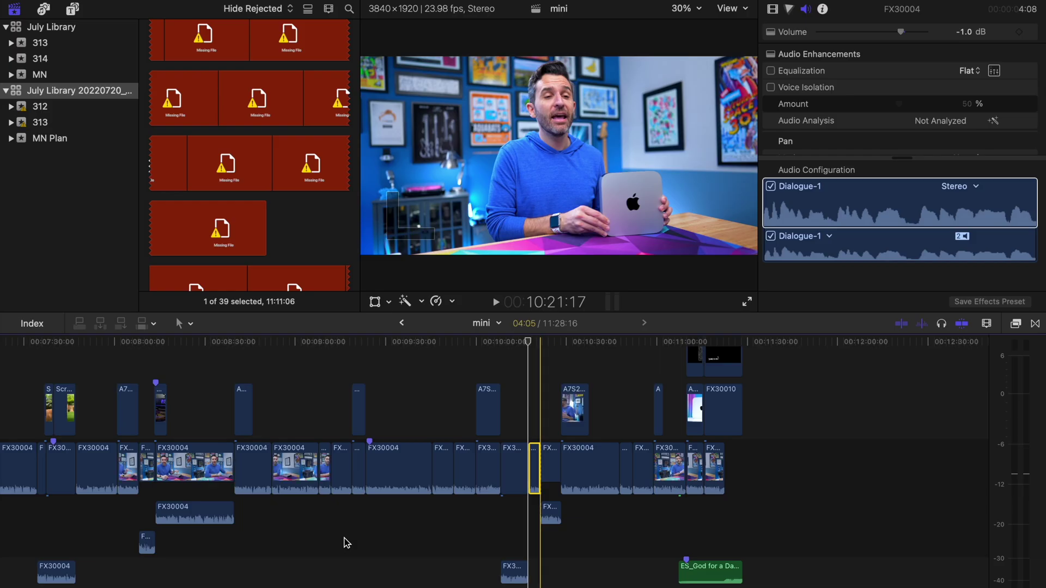
scroll(347, 543, left, 3)
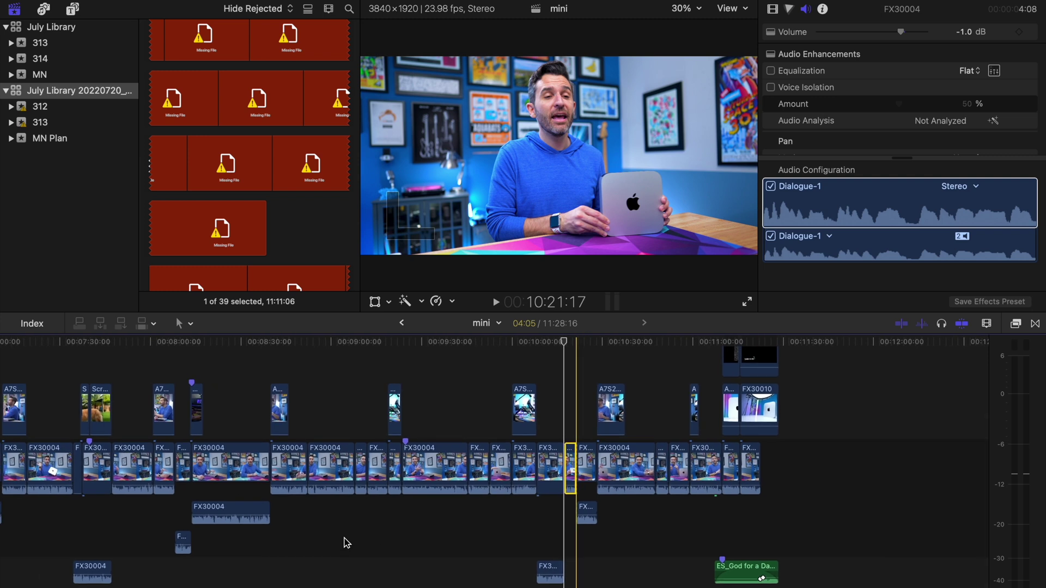
Step: Marquee-select the storyline clips, detach their audio, and clear the selection
click(252, 515)
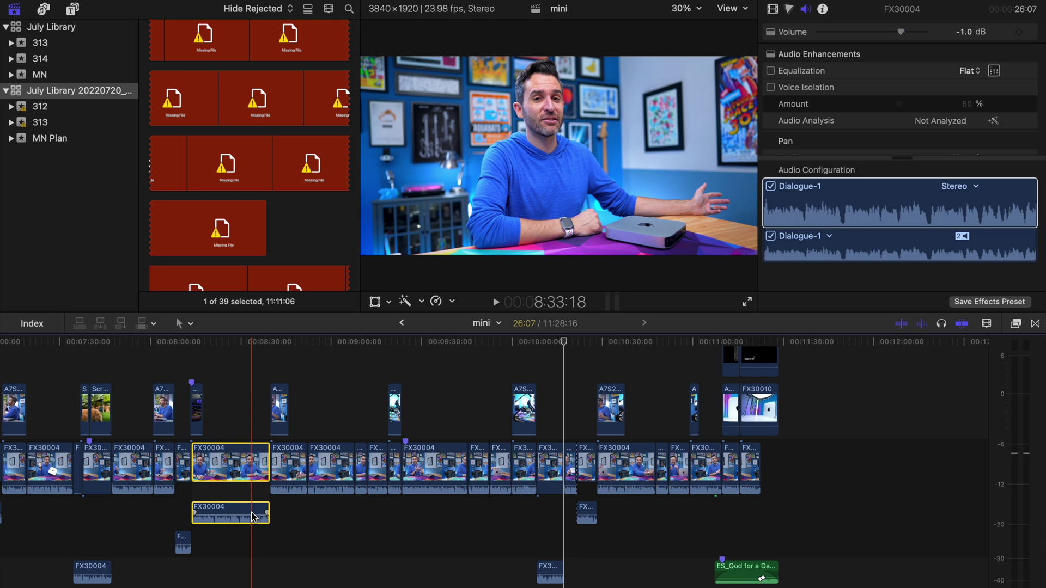
drag(790, 454, 39, 517)
right_click(240, 463)
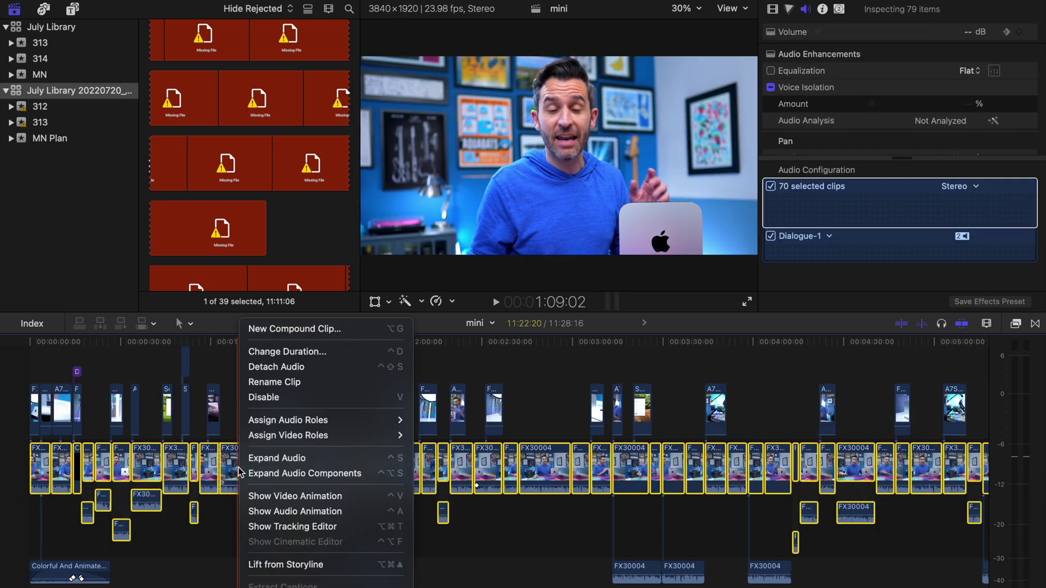
click(265, 367)
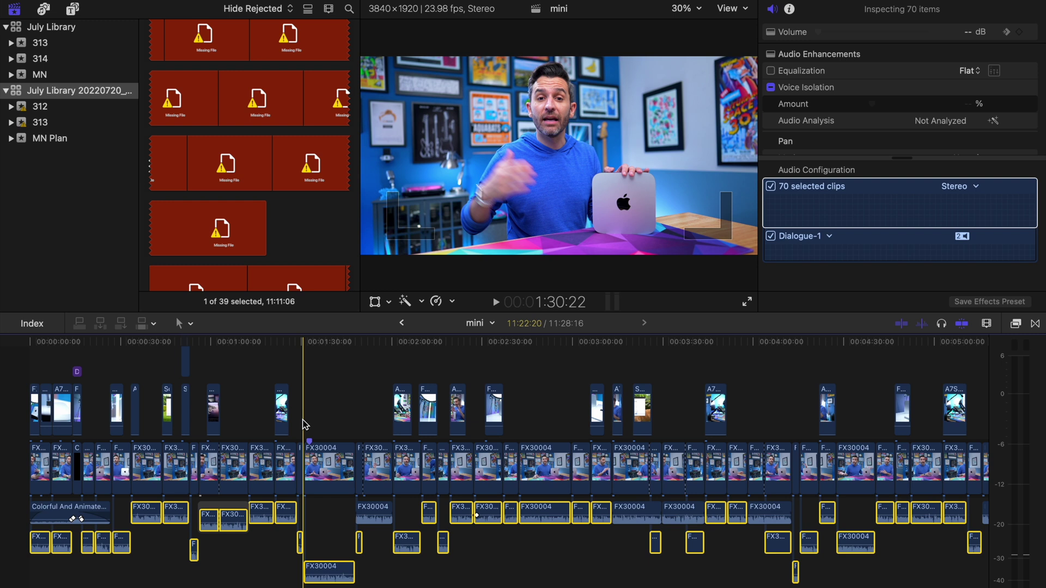
click(304, 425)
scroll(544, 463, right, 20)
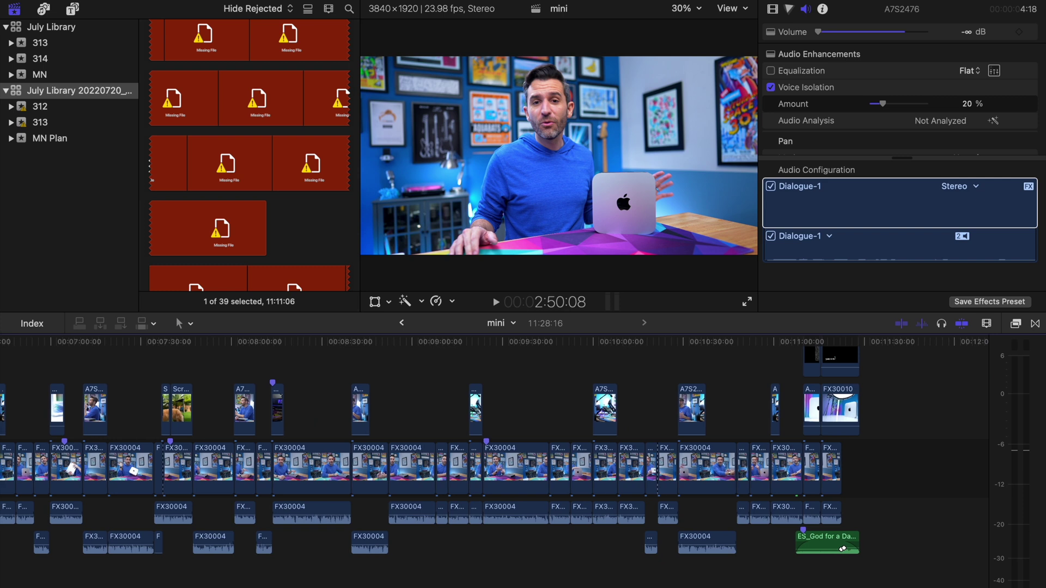
Step: Select the 78 detached audio clips by clicking and sweeping a marquee across the audio lanes
click(815, 512)
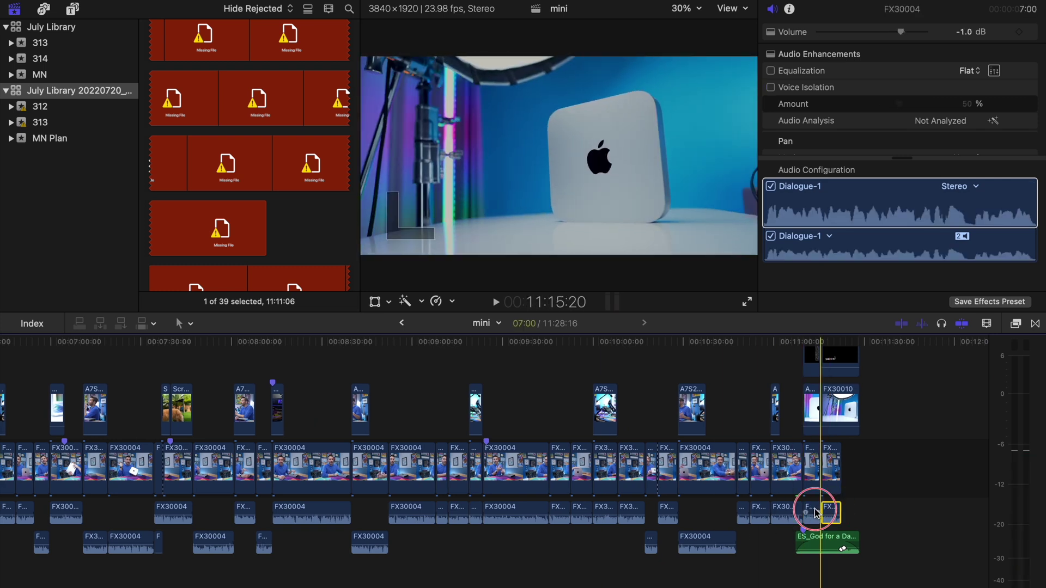
super+click(812, 512)
shift+click(744, 512)
drag(715, 585, 119, 536)
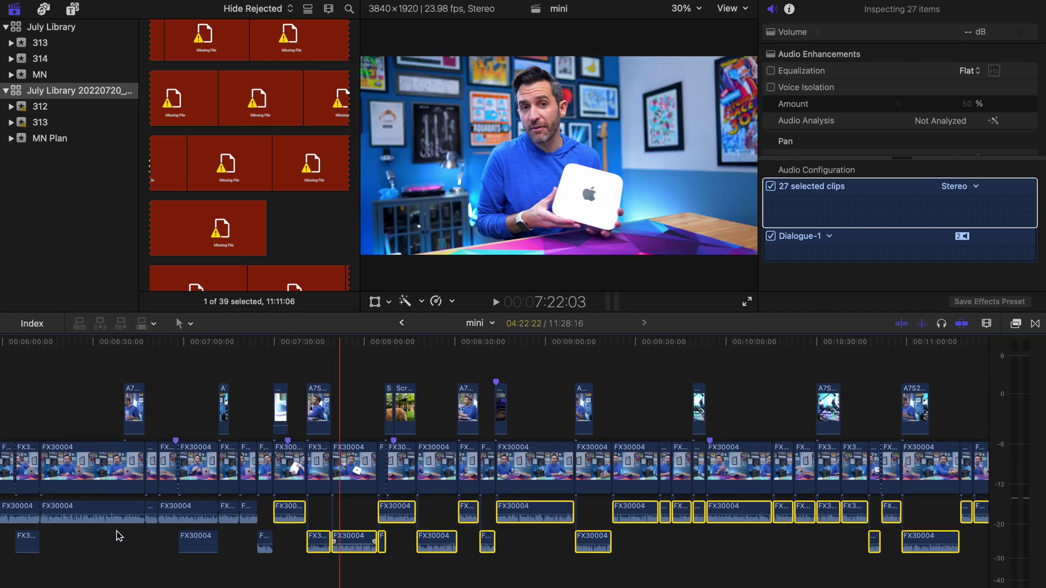
scroll(119, 537, left, 5)
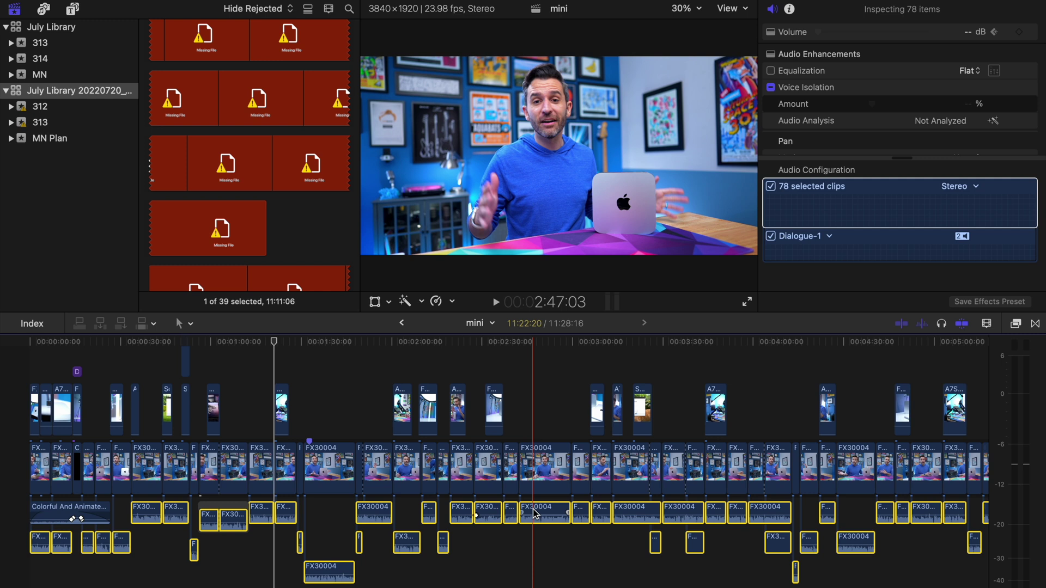
Step: Create a new compound clip from the selected audio, named 'mini Clip' in event 313
right_click(536, 514)
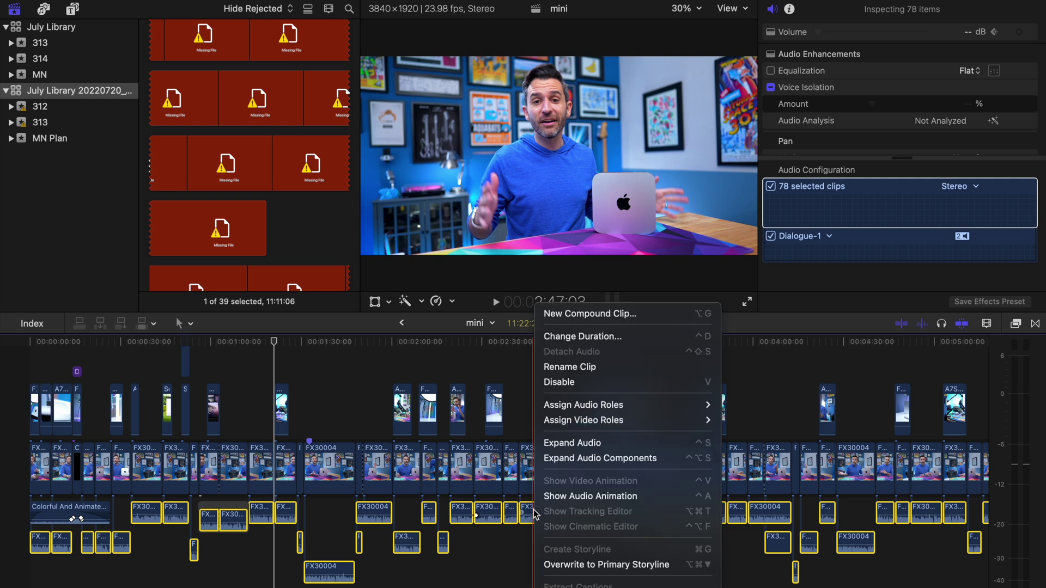
click(587, 317)
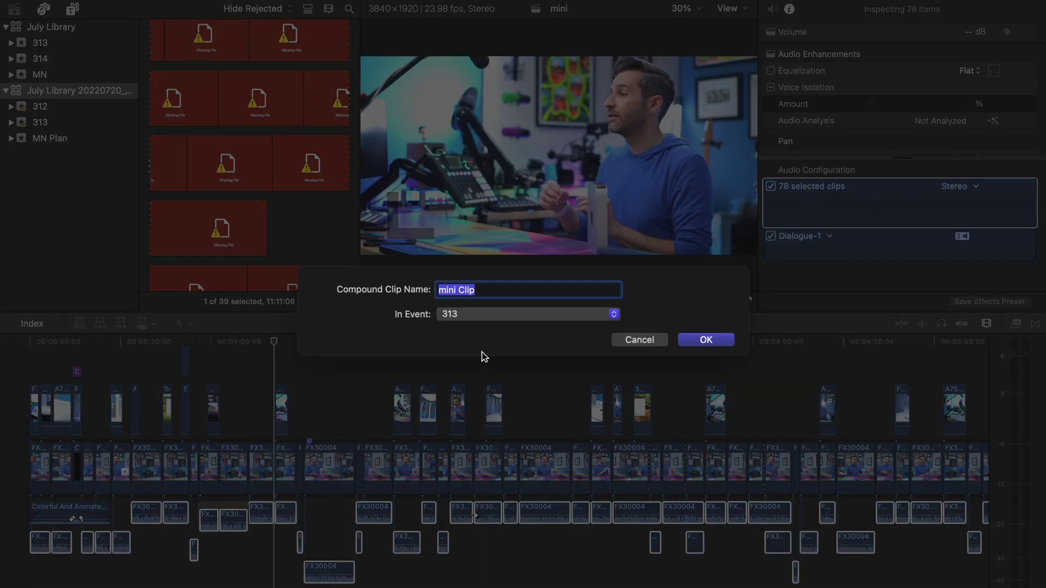
key(Return)
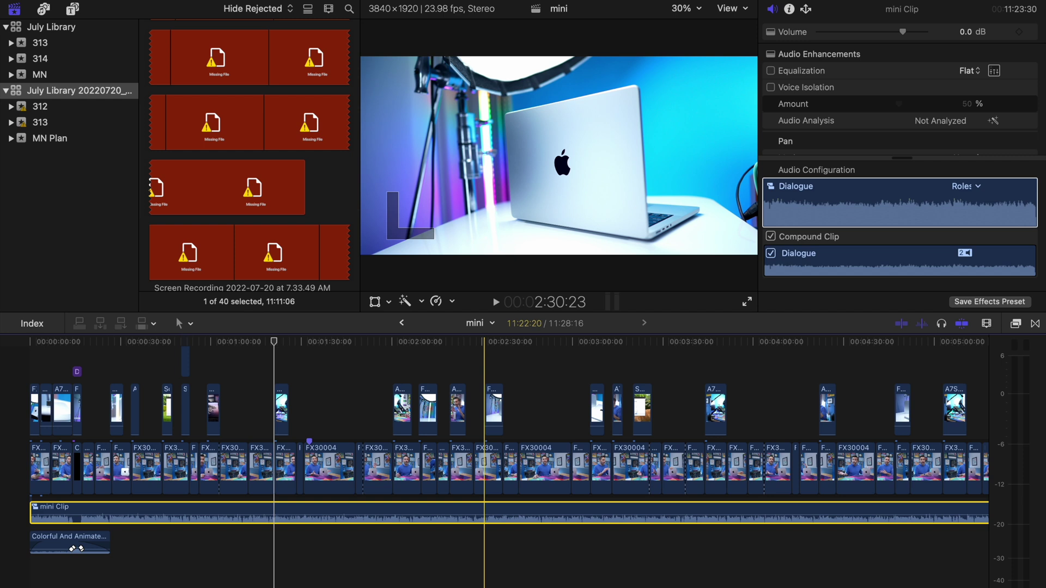
double_click(435, 509)
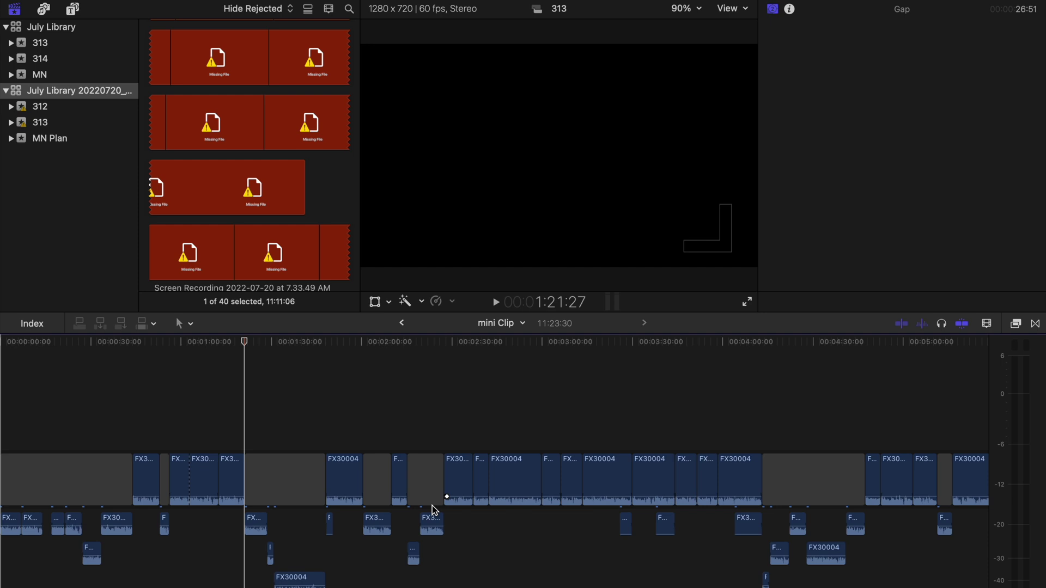
click(402, 323)
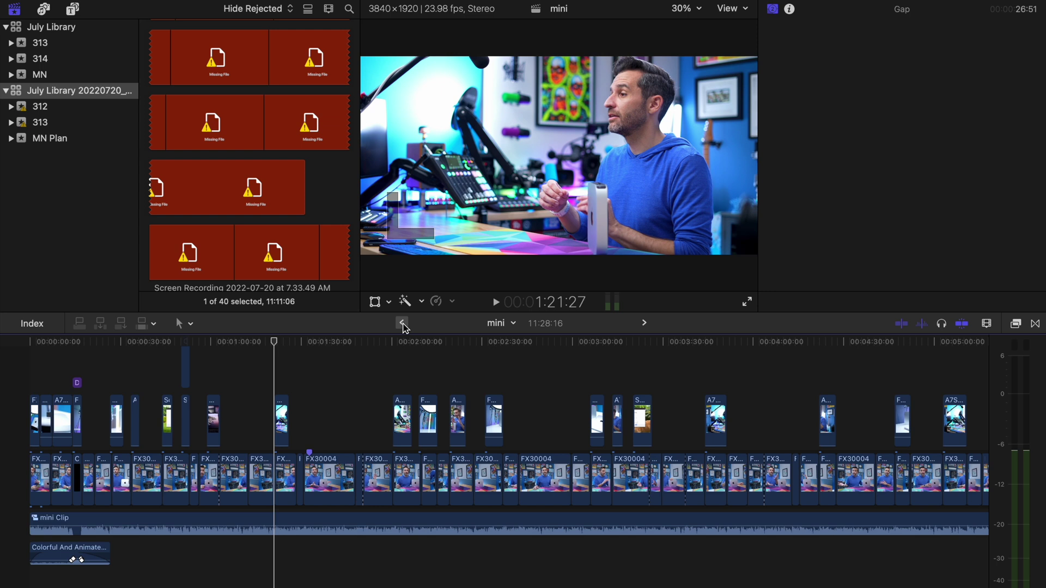
click(483, 527)
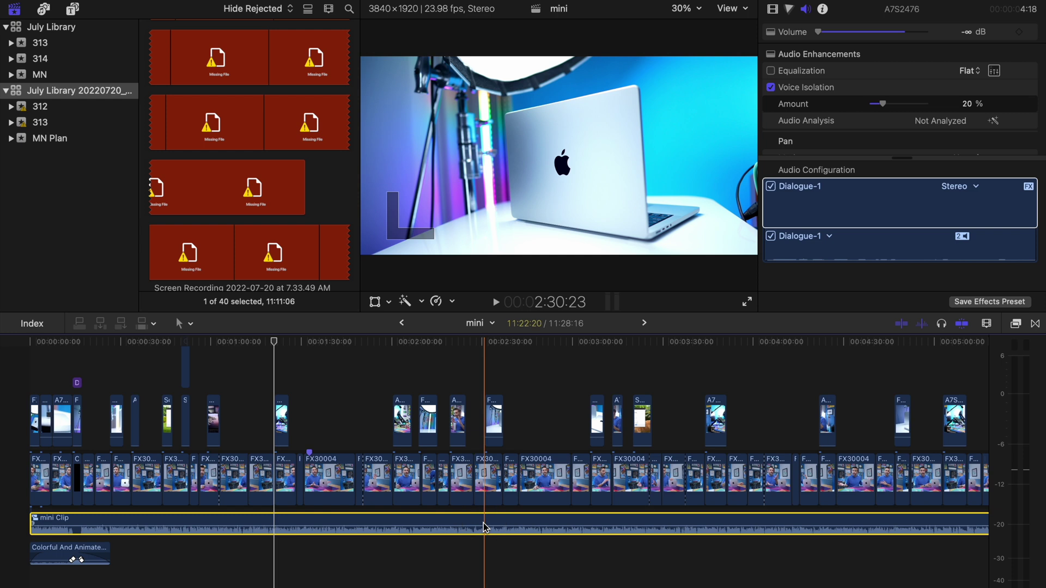
click(770, 187)
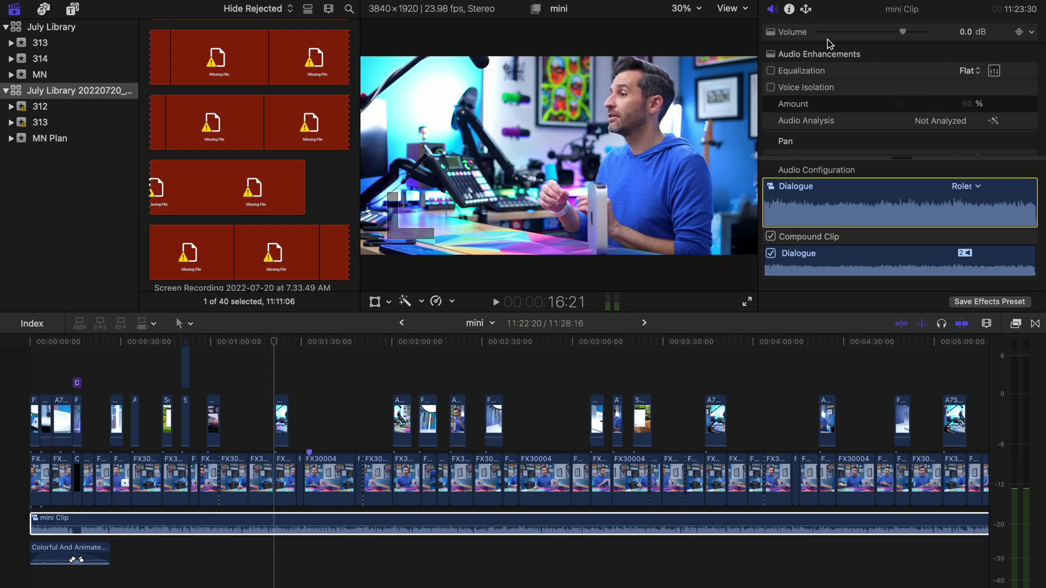